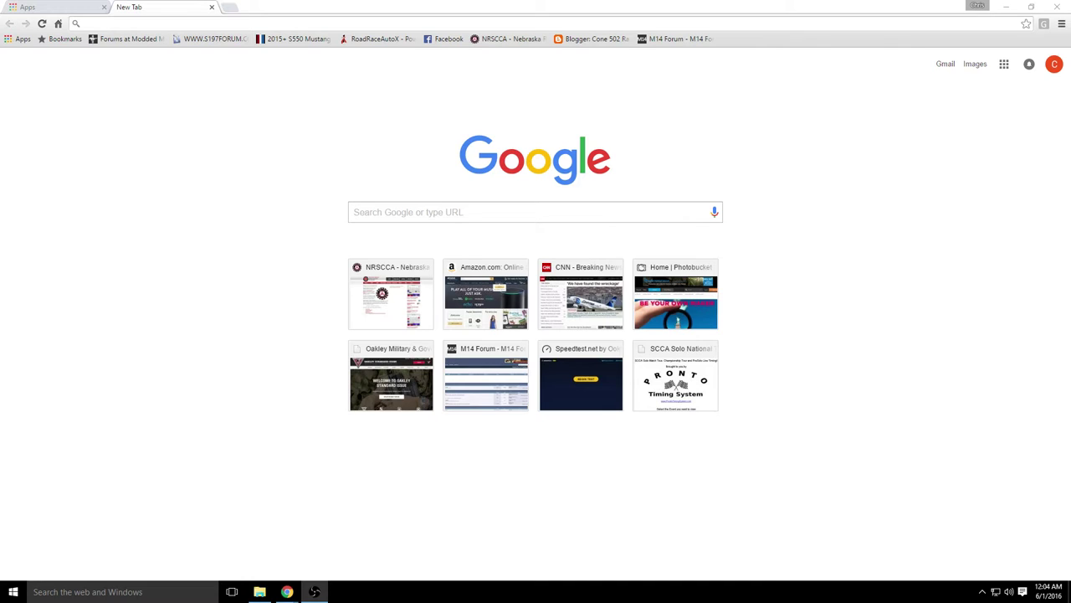
# - Search Google for 'Google ARC Welder' and open the 'Getting Started with ARC' guide
pyautogui.click(313, 26)
pyautogui.write('Goog')
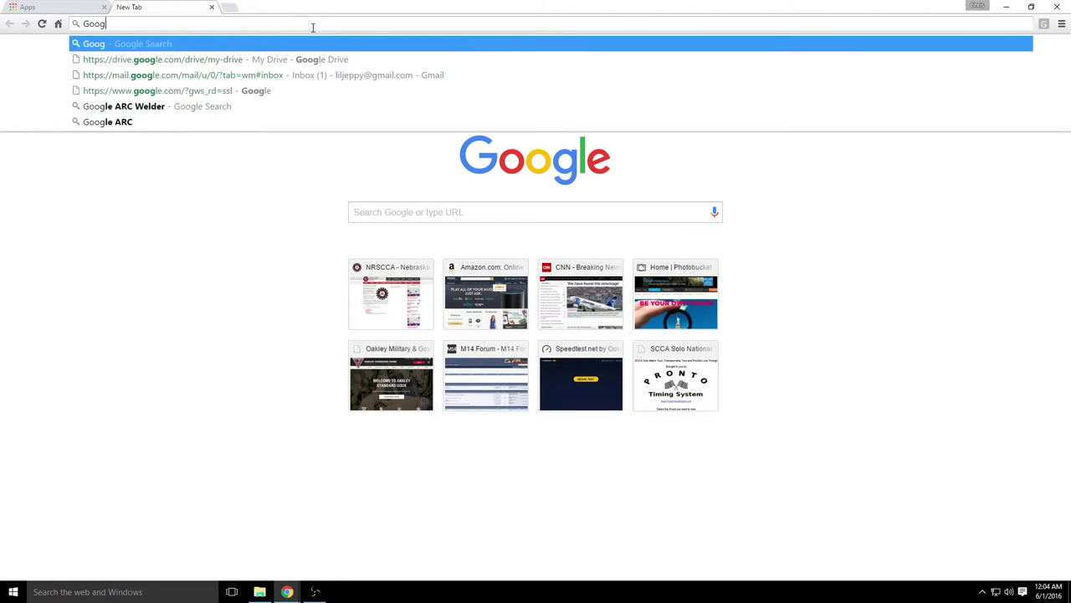
pyautogui.write('le ARC Welder')
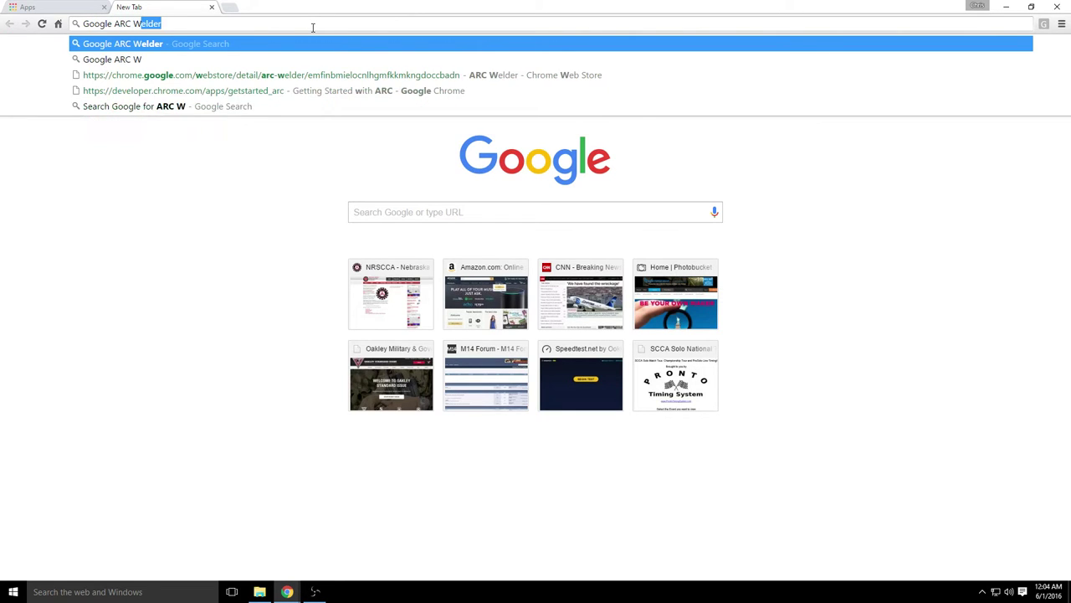
pyautogui.press('Return')
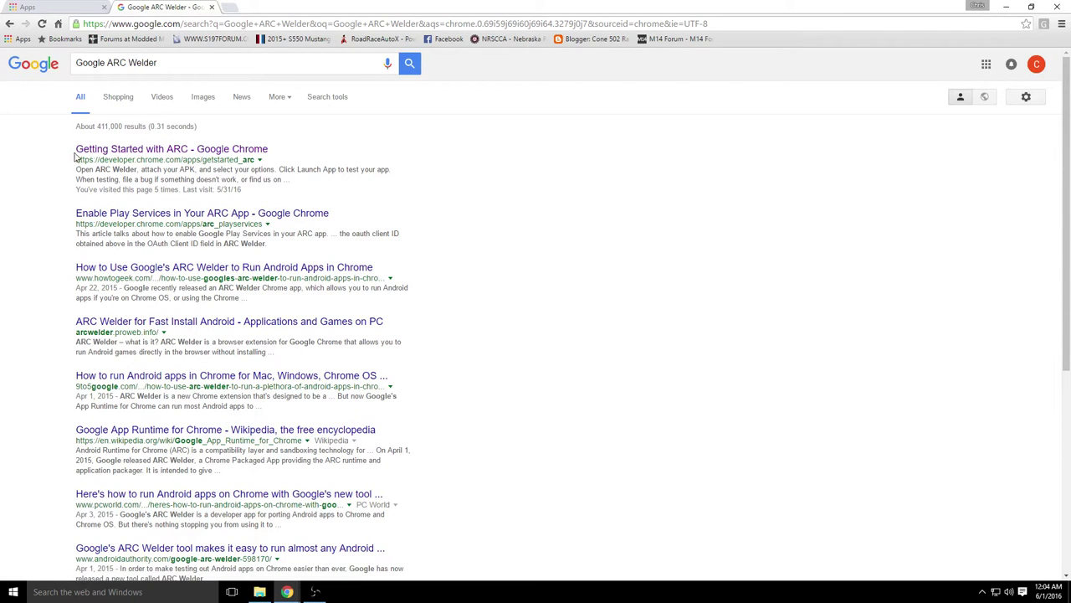
pyautogui.click(247, 152)
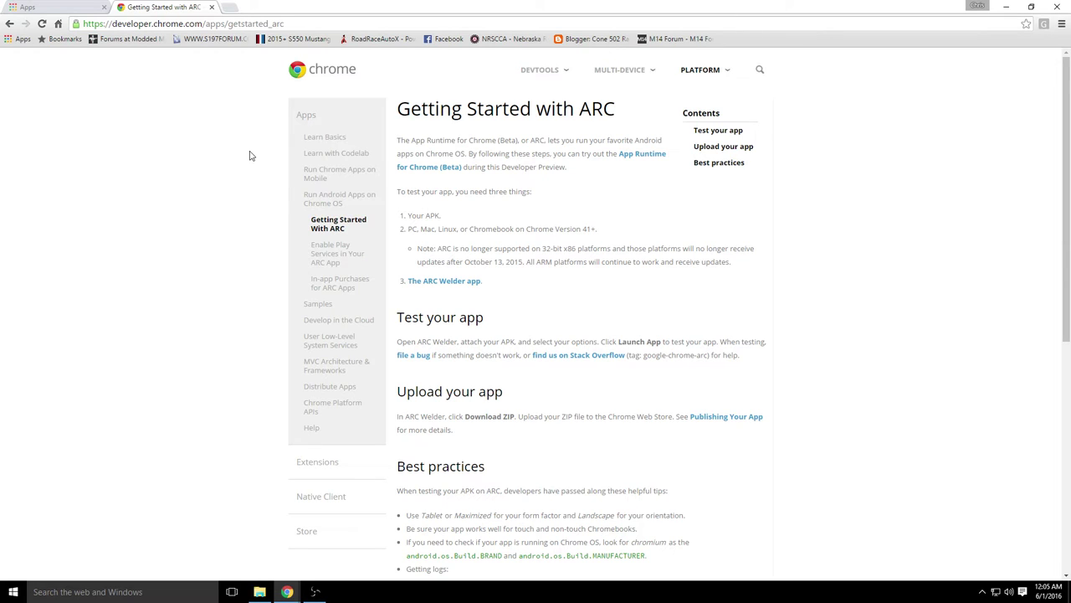
# - Follow the ARC Welder app link to its Chrome Web Store listing
pyautogui.click(443, 283)
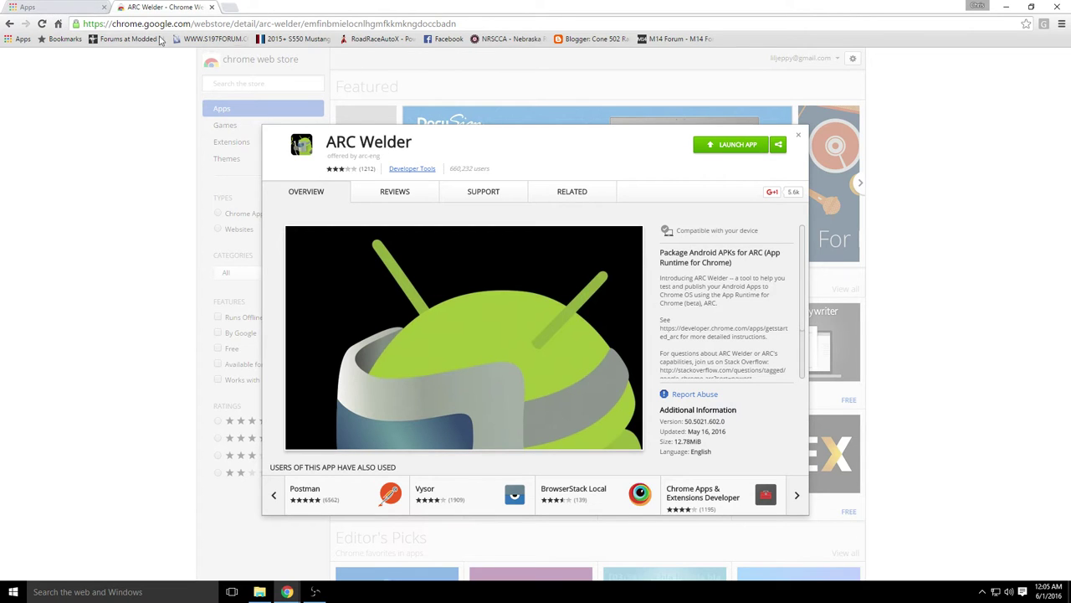
# - Load SoloStorm-v7.152.apk into ARC Welder, then close it and return to Chrome's apps page
pyautogui.click(83, 9)
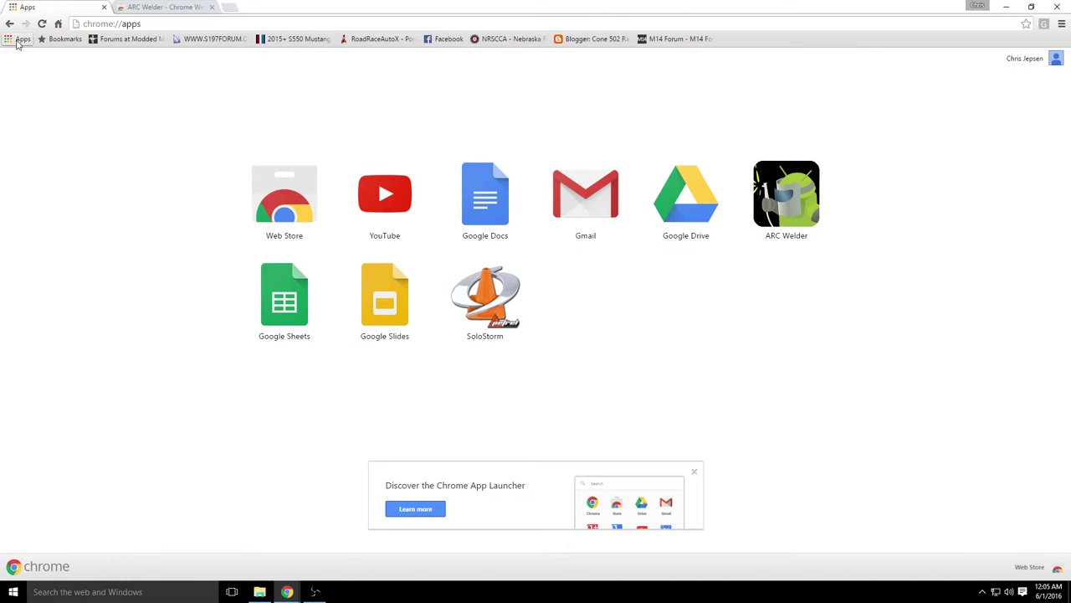
pyautogui.click(785, 214)
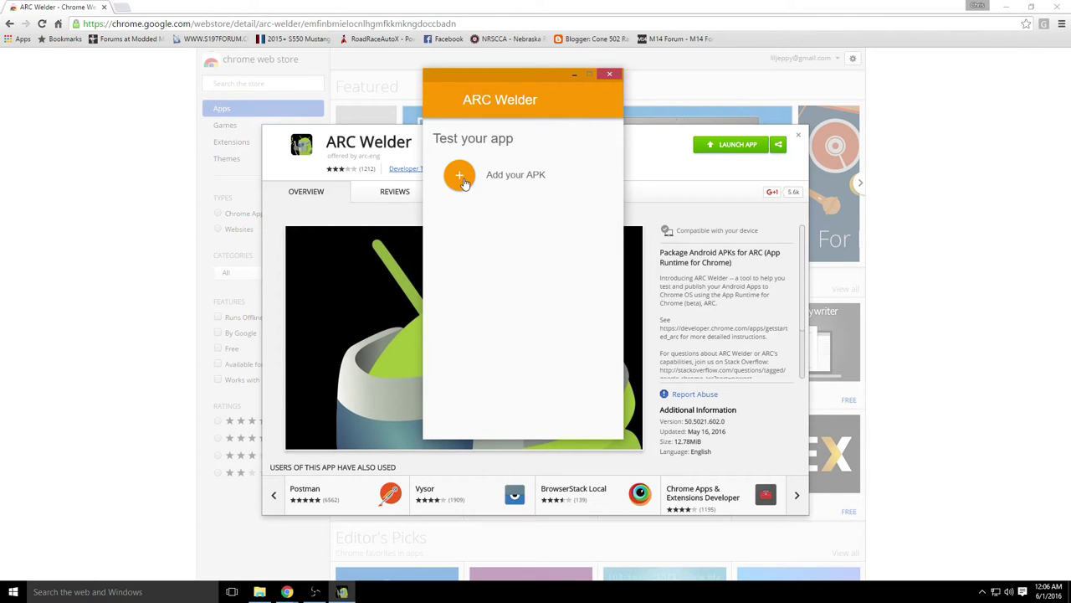
pyautogui.click(463, 181)
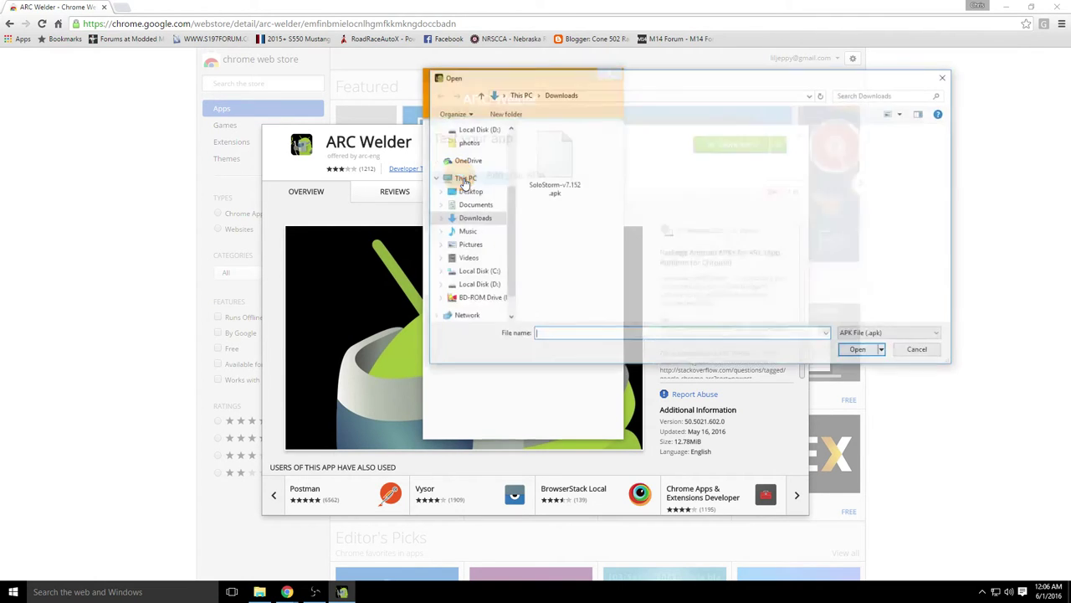
pyautogui.click(562, 194)
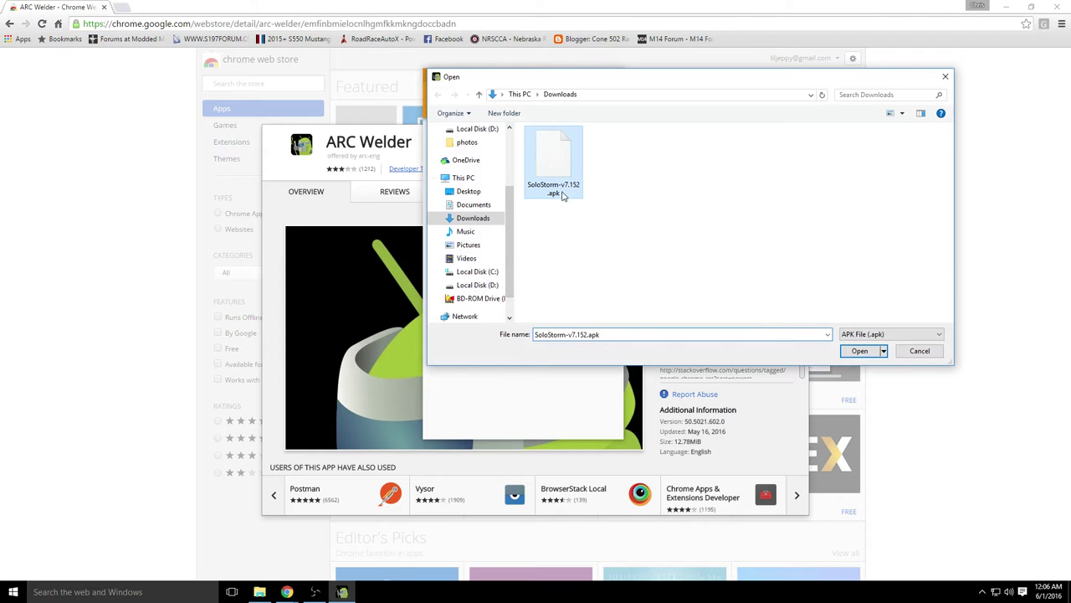
pyautogui.click(843, 350)
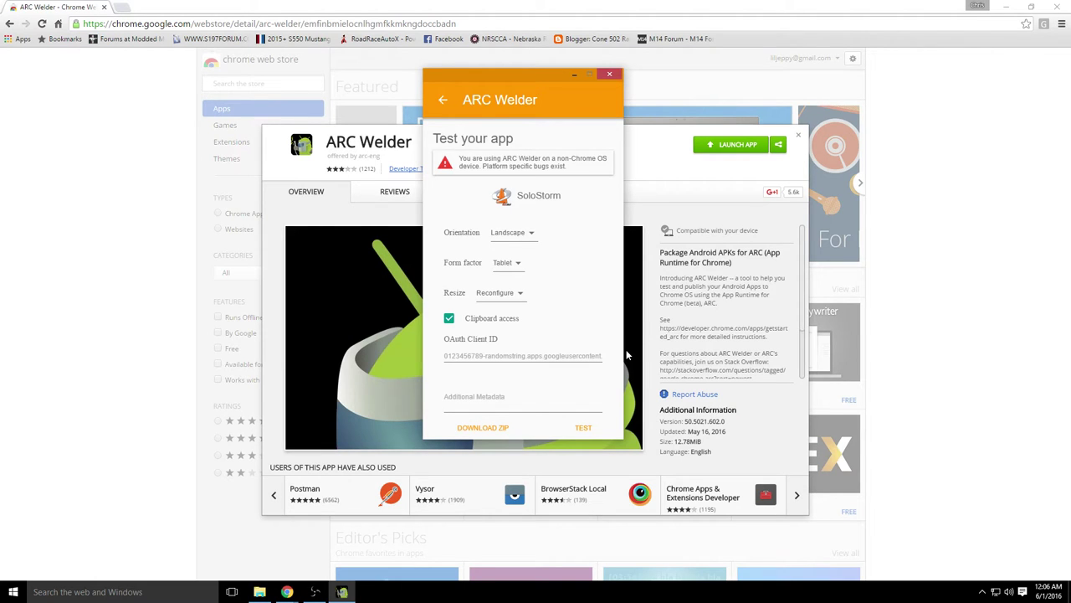
pyautogui.click(609, 74)
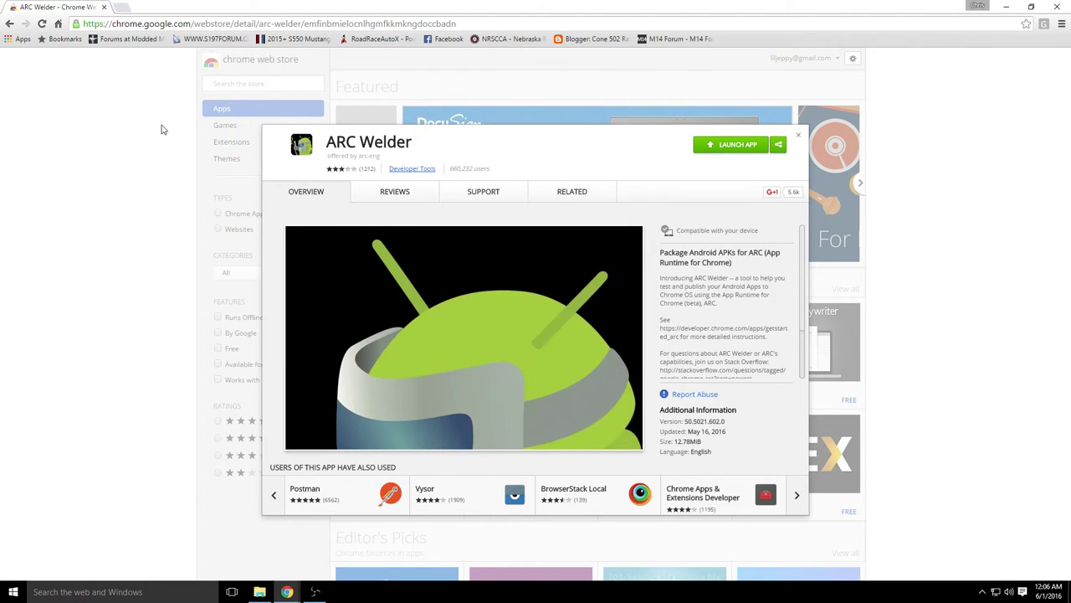
pyautogui.click(23, 41)
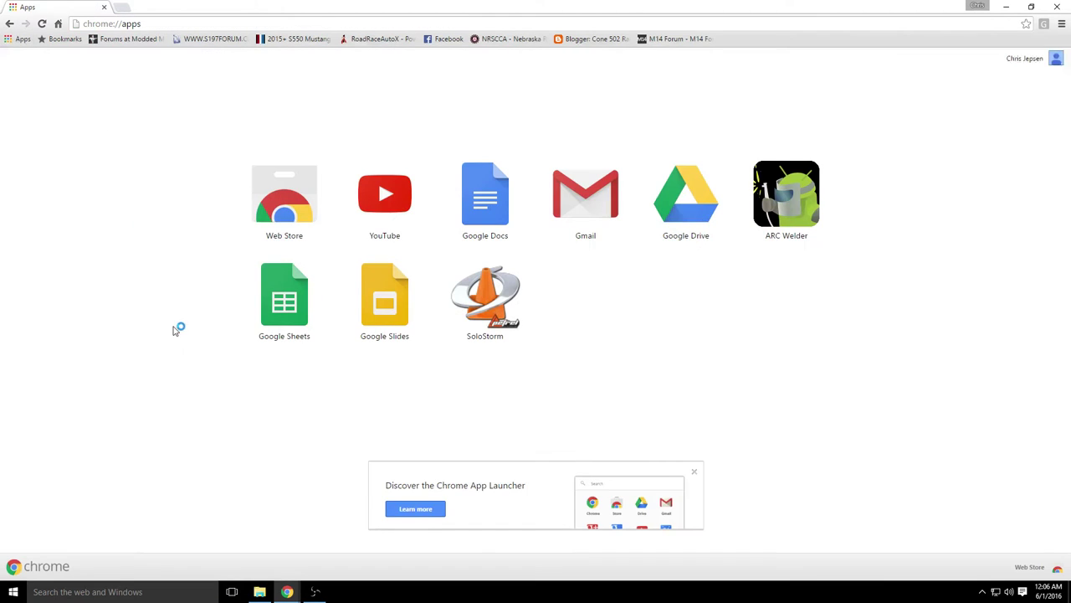
# - Launch SoloStorm maximized, check its Settings, then open the D2 Springs Nats sessions for analysis
pyautogui.click(485, 297)
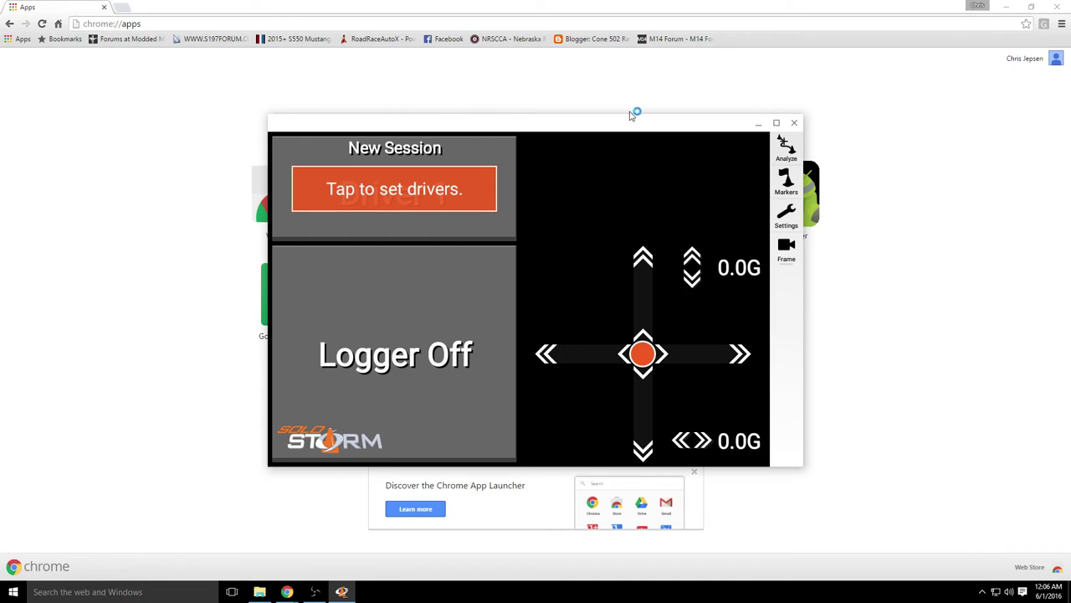
pyautogui.doubleClick(633, 118)
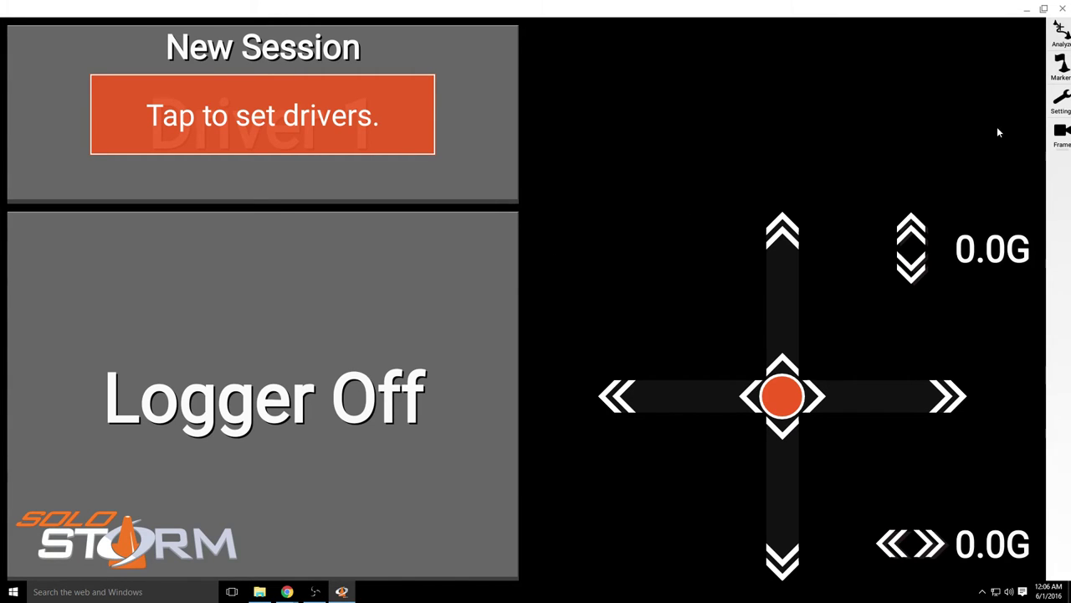
pyautogui.click(1058, 108)
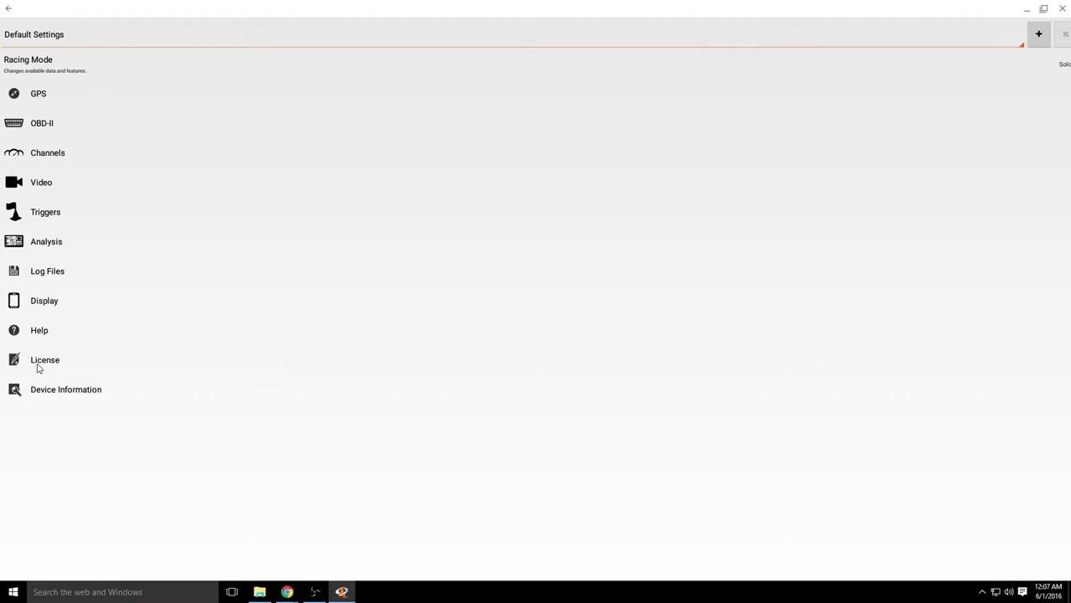
pyautogui.click(8, 10)
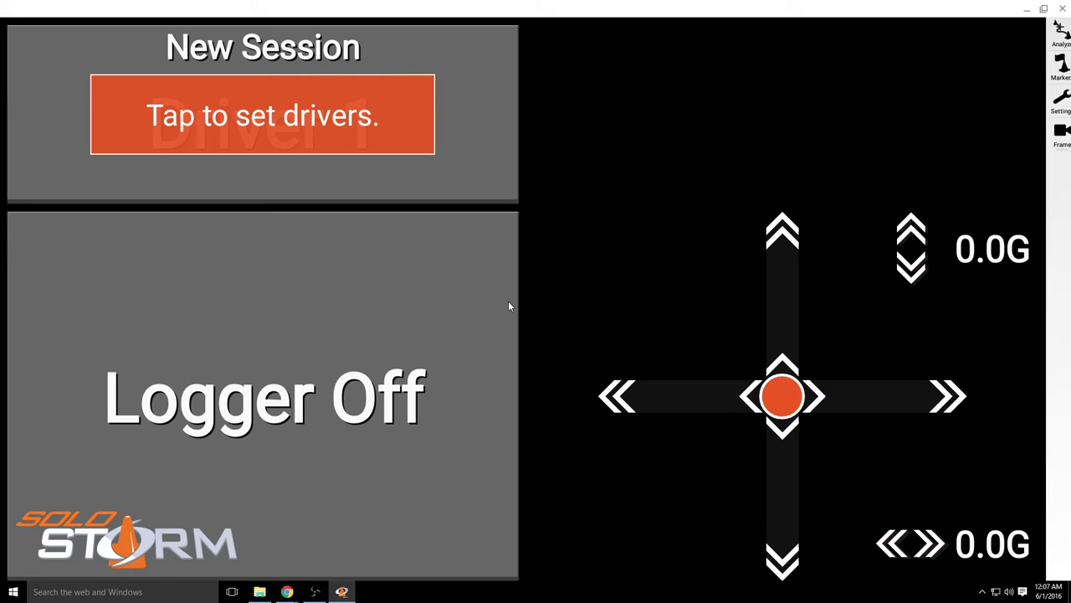
pyautogui.click(1048, 26)
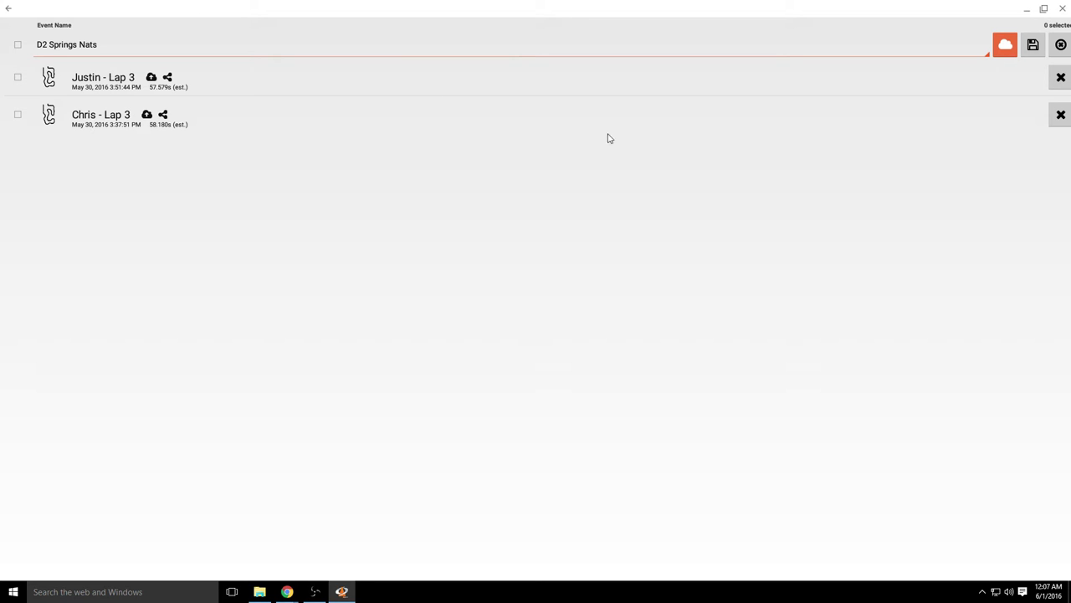
# - Download the 58.291s Lap 2 log from the cloud's Shared With Me list
pyautogui.click(1005, 46)
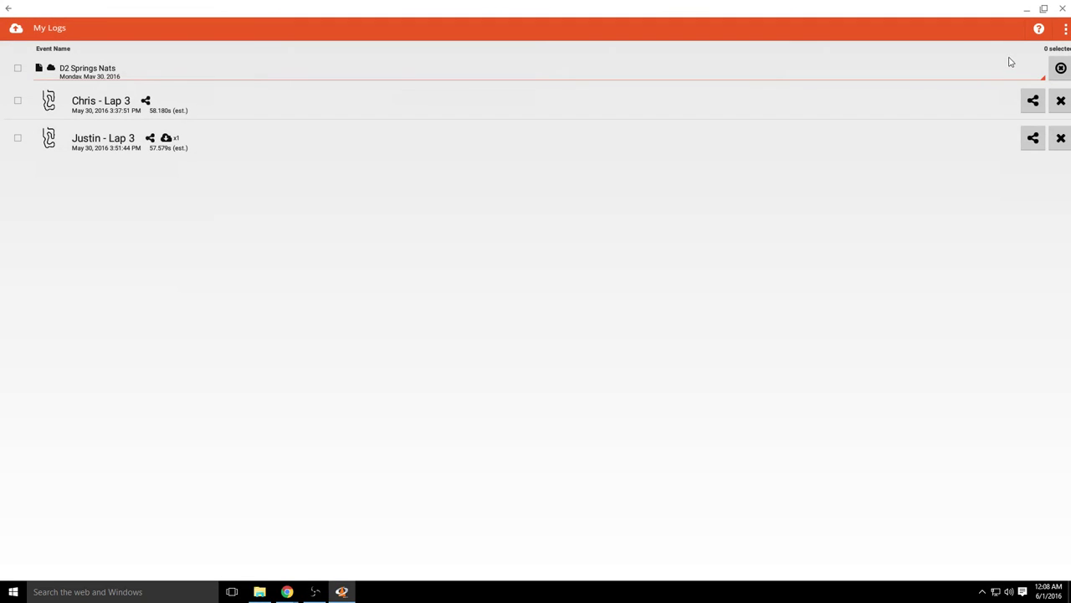
pyautogui.click(1065, 29)
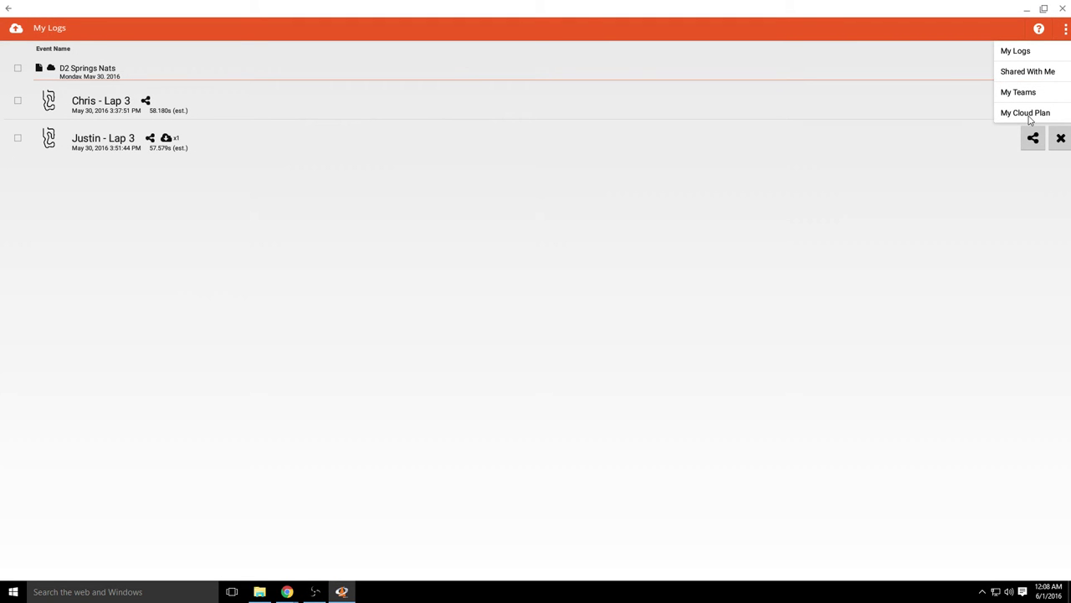
pyautogui.click(1023, 74)
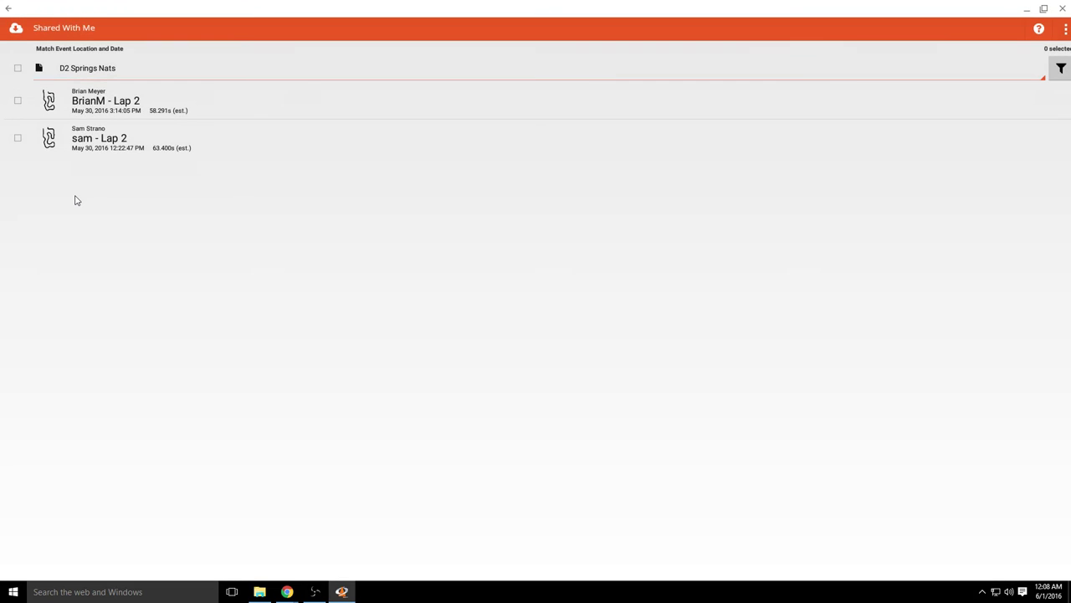
pyautogui.click(94, 115)
pyautogui.click(8, 10)
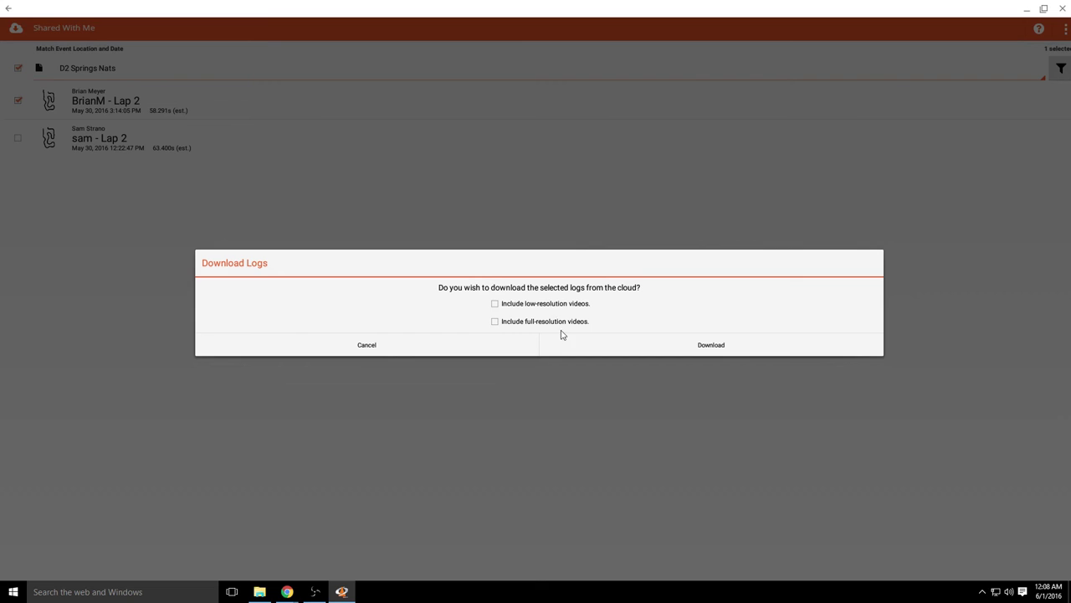
pyautogui.click(740, 347)
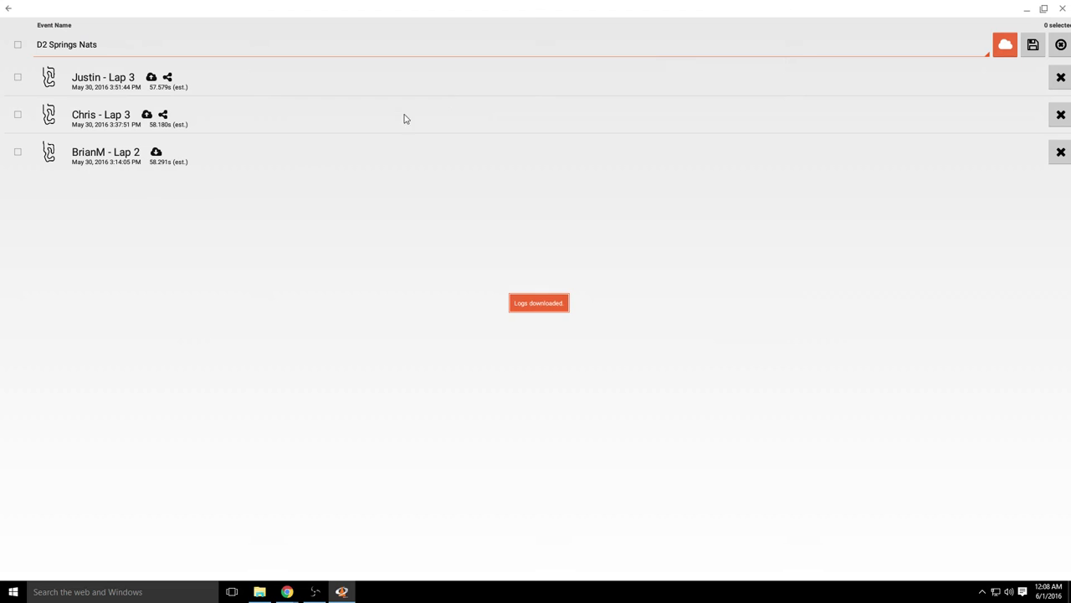
# - Select all three laps in the D2 Springs Nats event
pyautogui.click(120, 83)
pyautogui.click(97, 125)
pyautogui.click(90, 155)
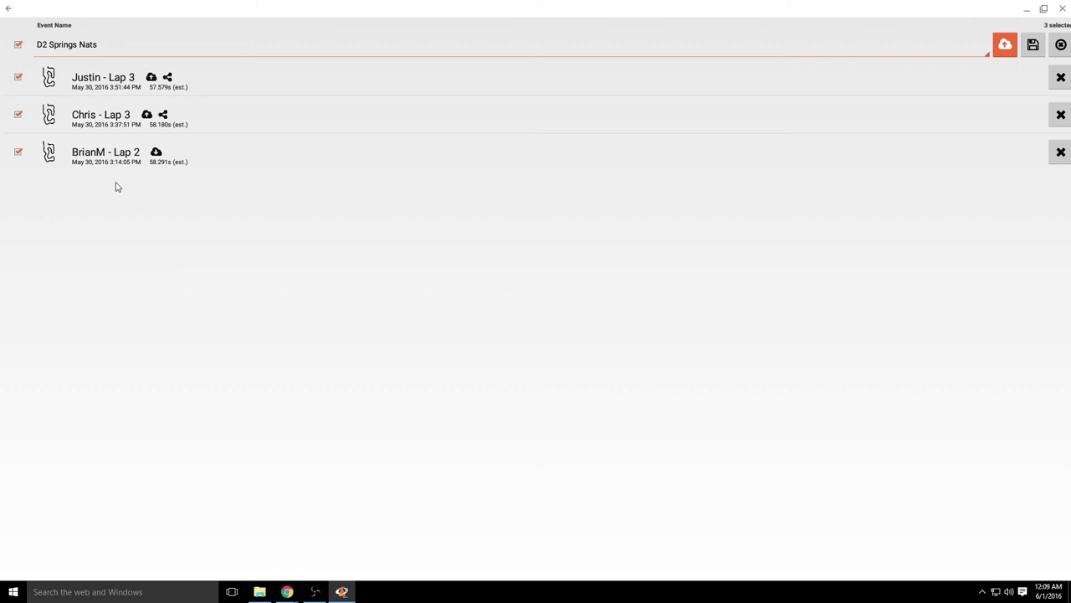
# - Load the three-lap comparison, scrub to about 6.7 s, and toggle the video panels on and off
pyautogui.click(10, 11)
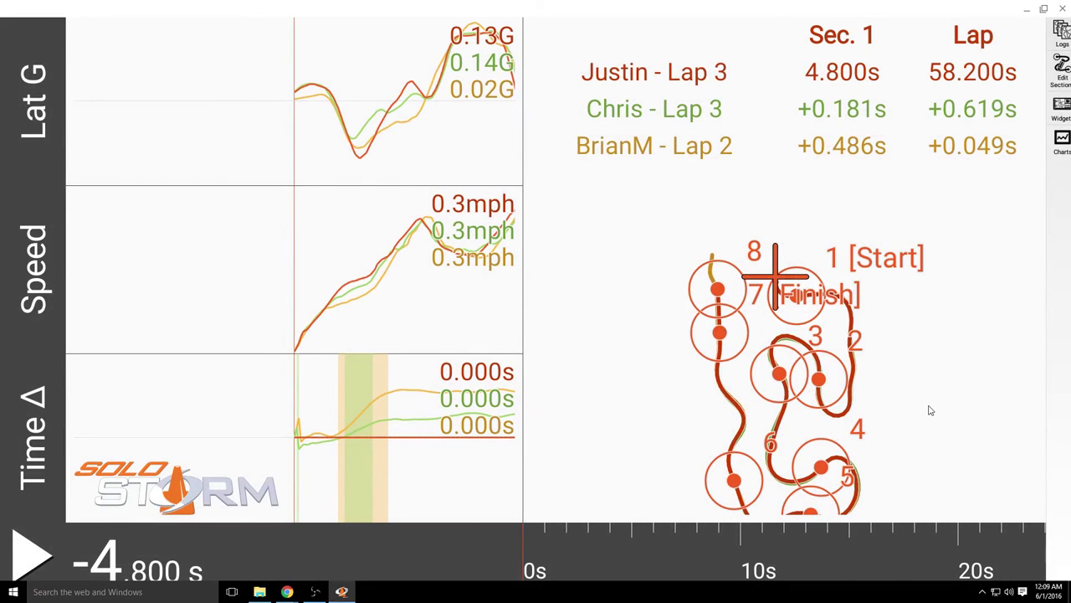
pyautogui.moveTo(901, 553)
pyautogui.mouseDown()
pyautogui.moveTo(817, 558)
pyautogui.moveTo(483, 531)
pyautogui.moveTo(155, 545)
pyautogui.mouseUp()
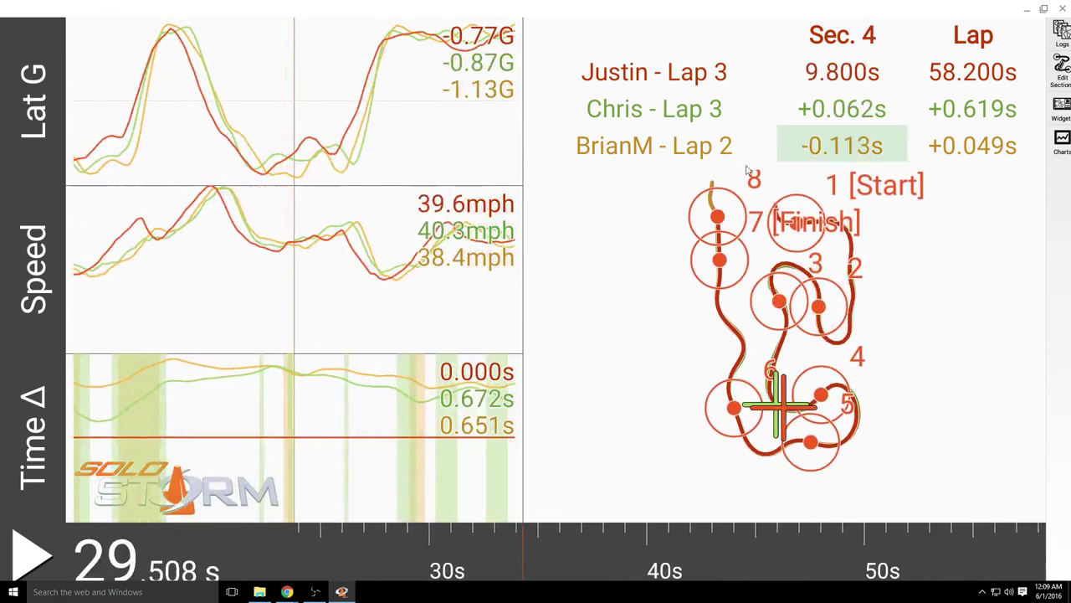
pyautogui.click(1060, 119)
pyautogui.click(587, 332)
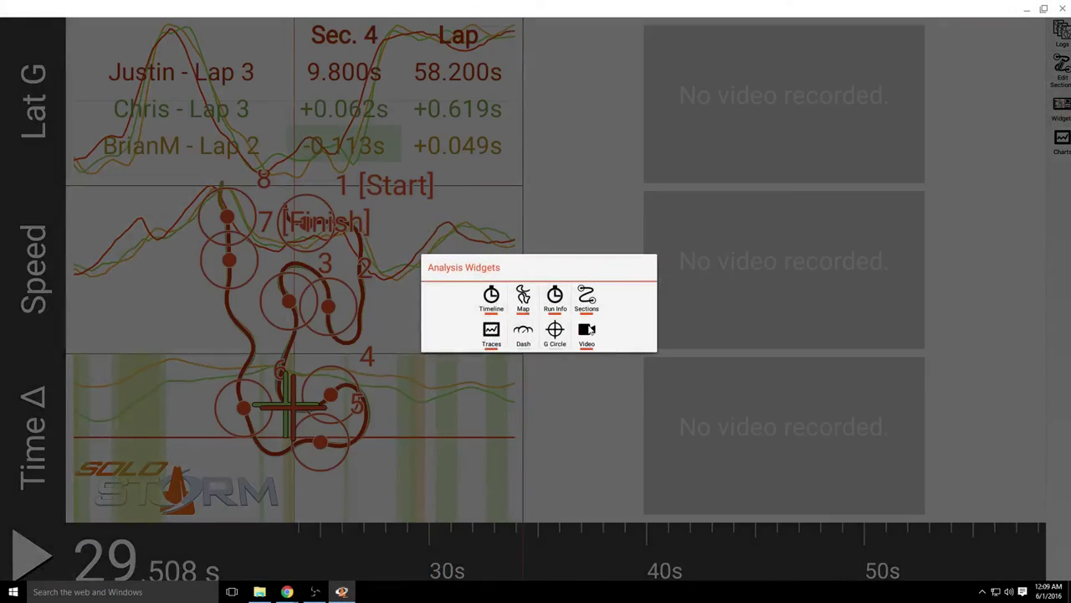
pyautogui.click(588, 335)
pyautogui.click(720, 465)
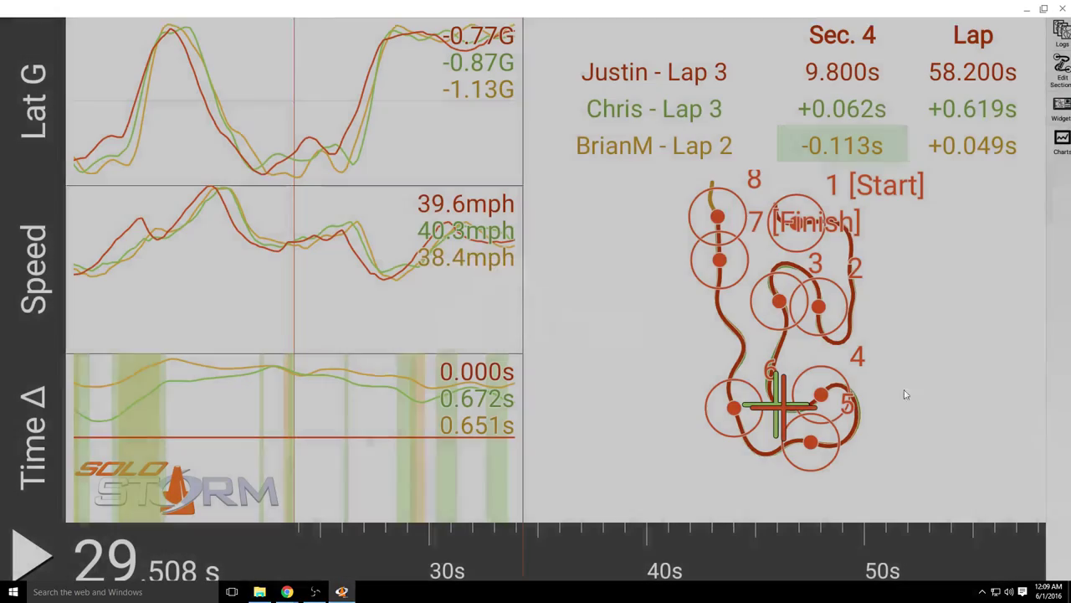
# - Scrub playback to 54.636 s and open the Section #7 detailed stats
pyautogui.moveTo(906, 552); pyautogui.dragTo(679, 527)
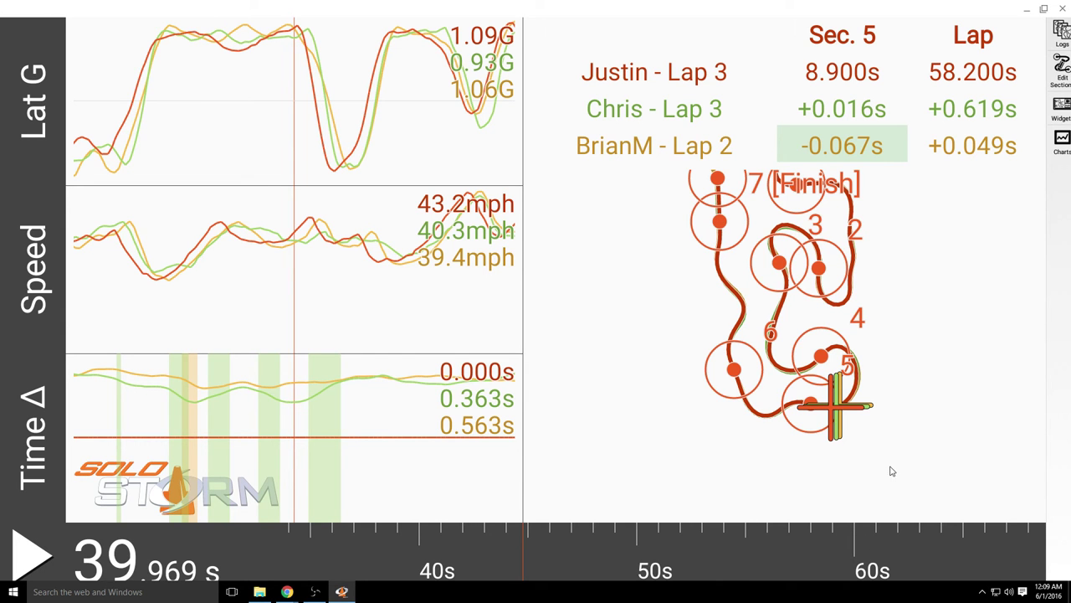
pyautogui.moveTo(890, 550); pyautogui.dragTo(558, 544)
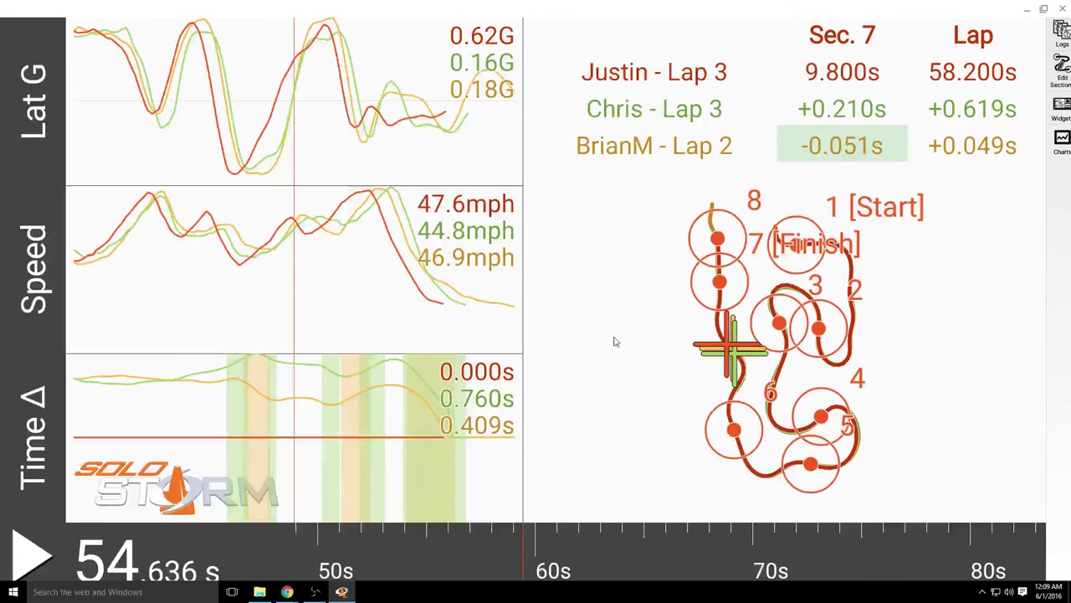
pyautogui.click(726, 298)
pyautogui.click(1015, 521)
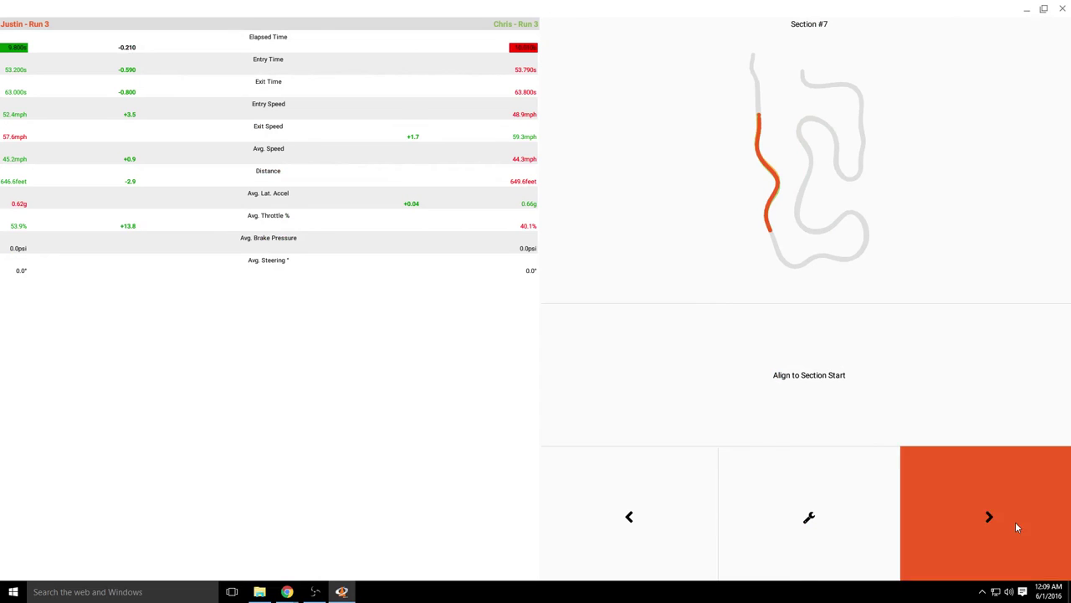
# - Step back through the section details to Section #1, then close them
pyautogui.click(652, 521)
pyautogui.click(653, 521)
pyautogui.click(652, 522)
pyautogui.click(655, 524)
pyautogui.click(654, 522)
pyautogui.click(653, 521)
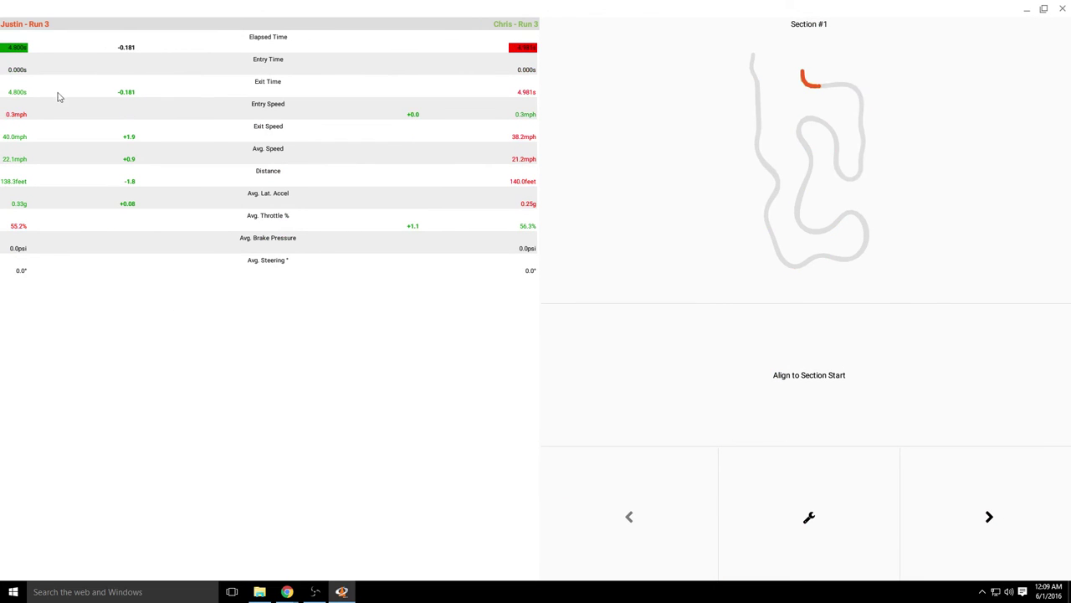
pyautogui.click(699, 239)
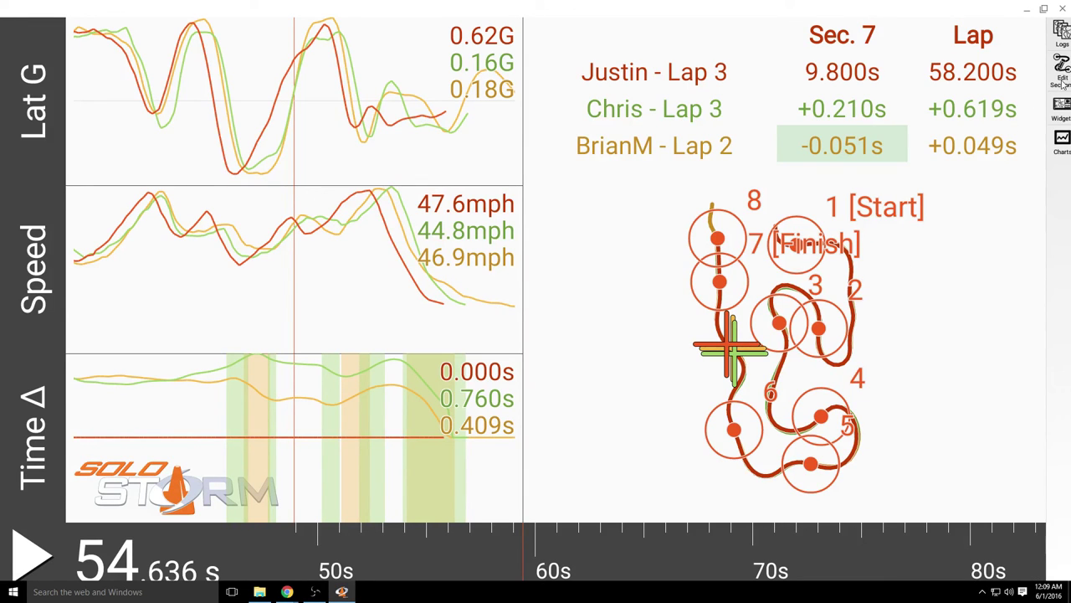
# - Toggle the speed dash gauge off again, restore the sections table with map, and open the histograms
pyautogui.click(1061, 107)
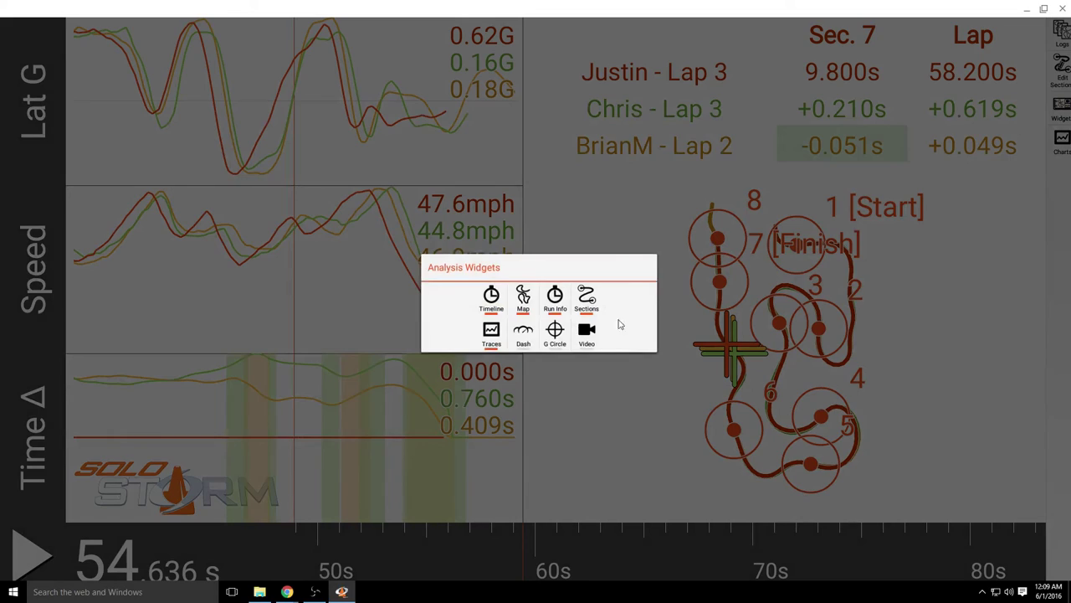
pyautogui.click(522, 339)
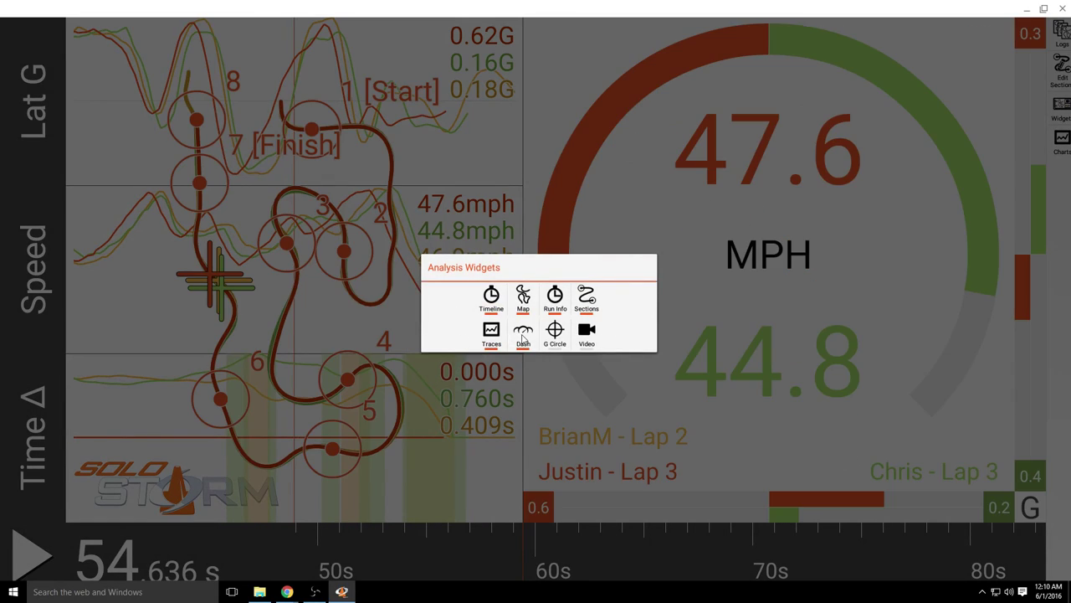
pyautogui.click(523, 338)
pyautogui.click(586, 297)
pyautogui.click(1036, 157)
pyautogui.click(1059, 144)
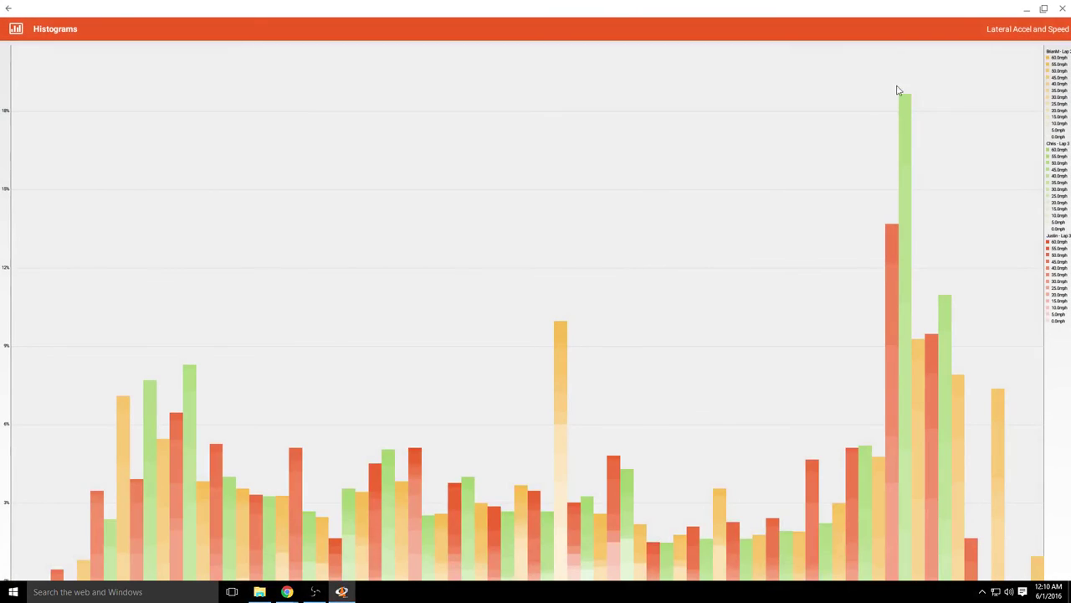
# - Switch the histogram to Speed, then Engine RPM and Throttle, then scrub the comparison playback
pyautogui.click(1000, 33)
pyautogui.click(1011, 55)
pyautogui.click(1018, 31)
pyautogui.click(1007, 76)
pyautogui.click(1020, 35)
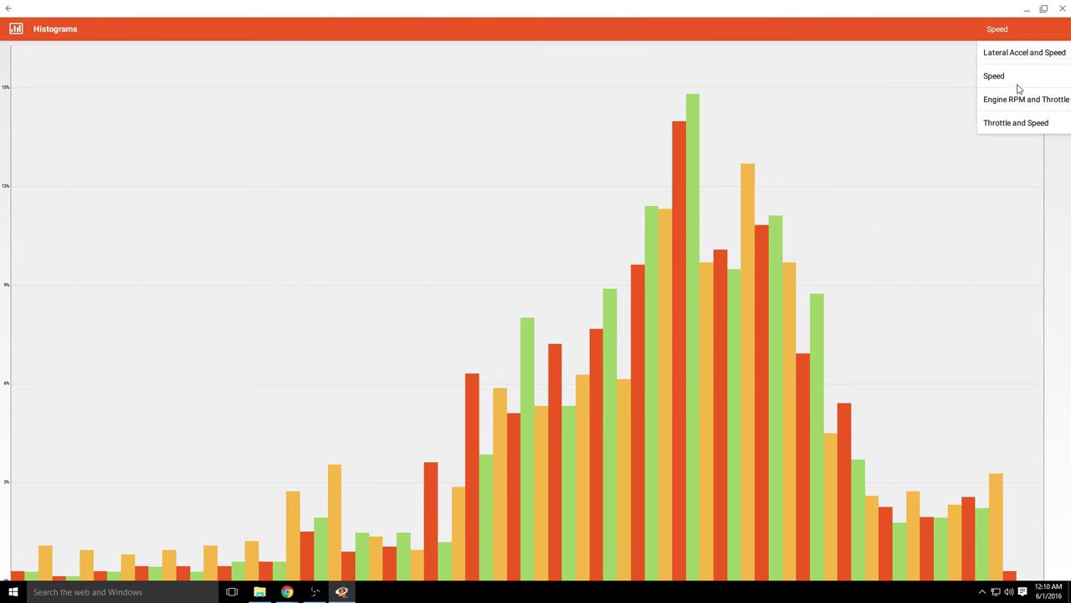
pyautogui.click(1023, 100)
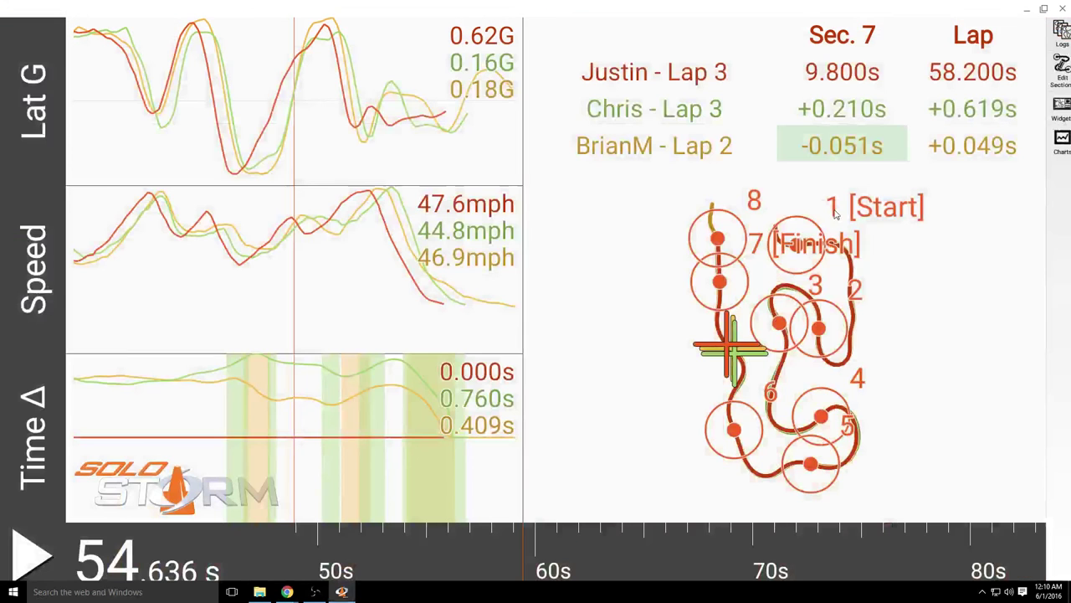
pyautogui.moveTo(826, 540)
pyautogui.mouseDown()
pyautogui.moveTo(664, 544)
pyautogui.moveTo(978, 572)
pyautogui.mouseUp()
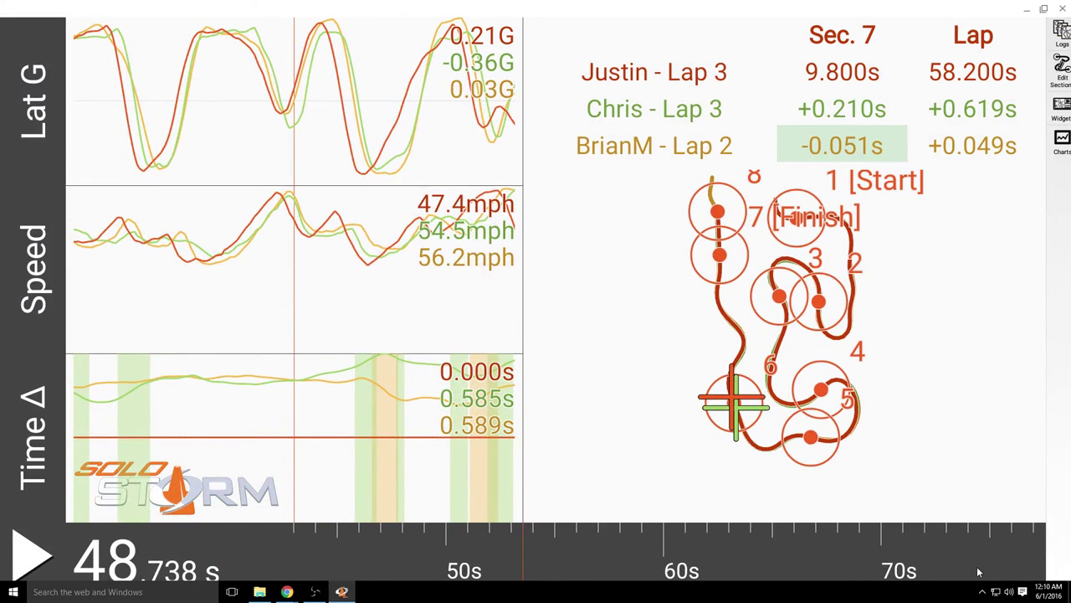